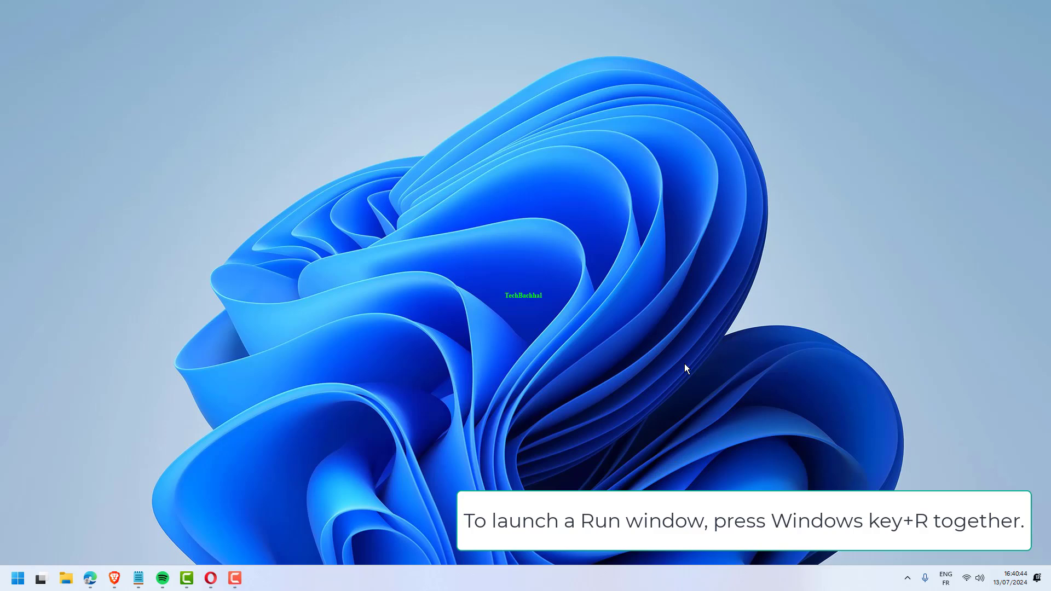
- Run 'control.exe powercfg.cpl,,3' to open the Balanced plan's advanced power settings
{"action": "key", "text": "super+r"}
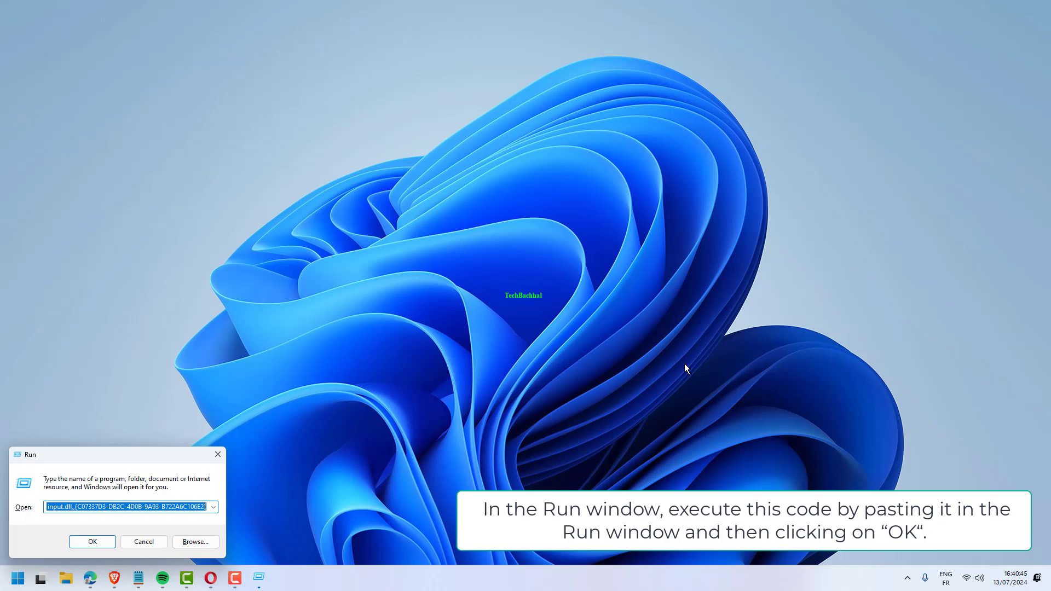
{"action": "type", "text": "control.exe powercfg.cpl,,3"}
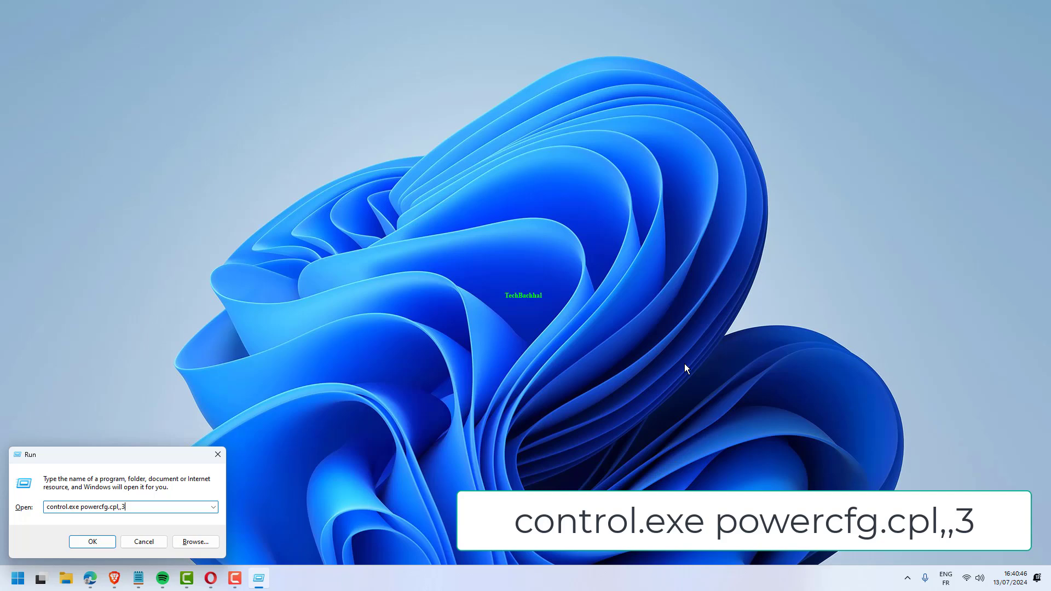
{"action": "key", "text": "Return"}
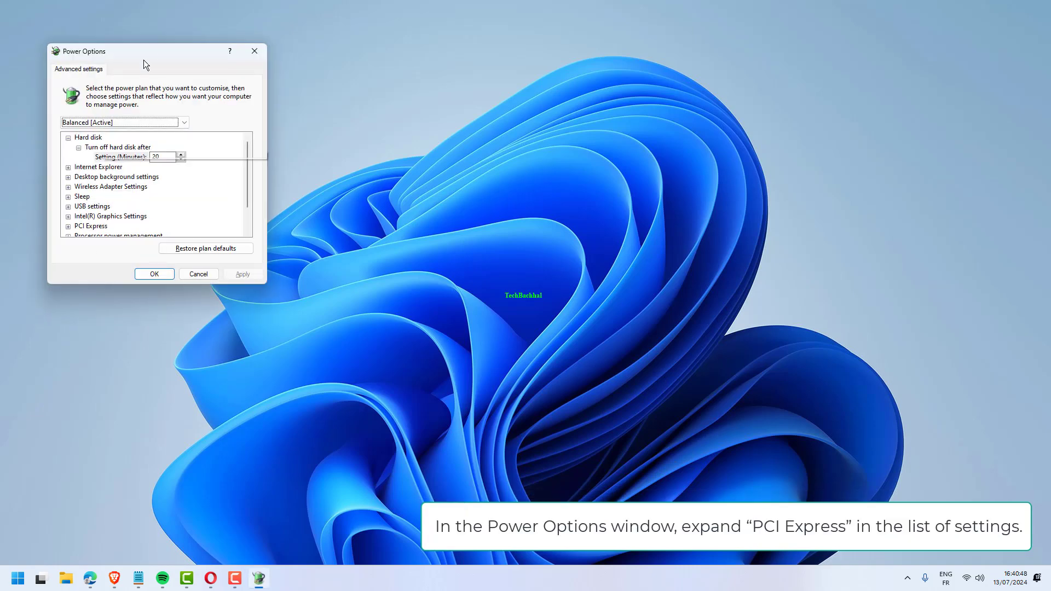
- Centre Power Options and expand PCI Express Link State Power Management, showing Moderate power savings
{"action": "left_click_drag", "start_coordinate": [150, 50], "coordinate": [475, 118]}
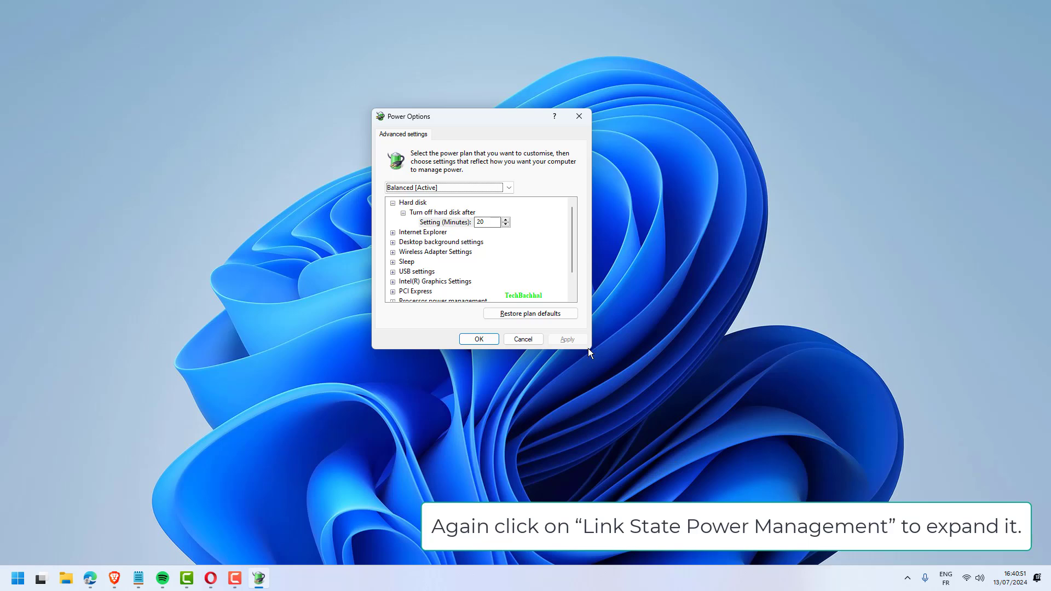
{"action": "scroll", "coordinate": [438, 253], "scroll_direction": "down", "scroll_amount": 1}
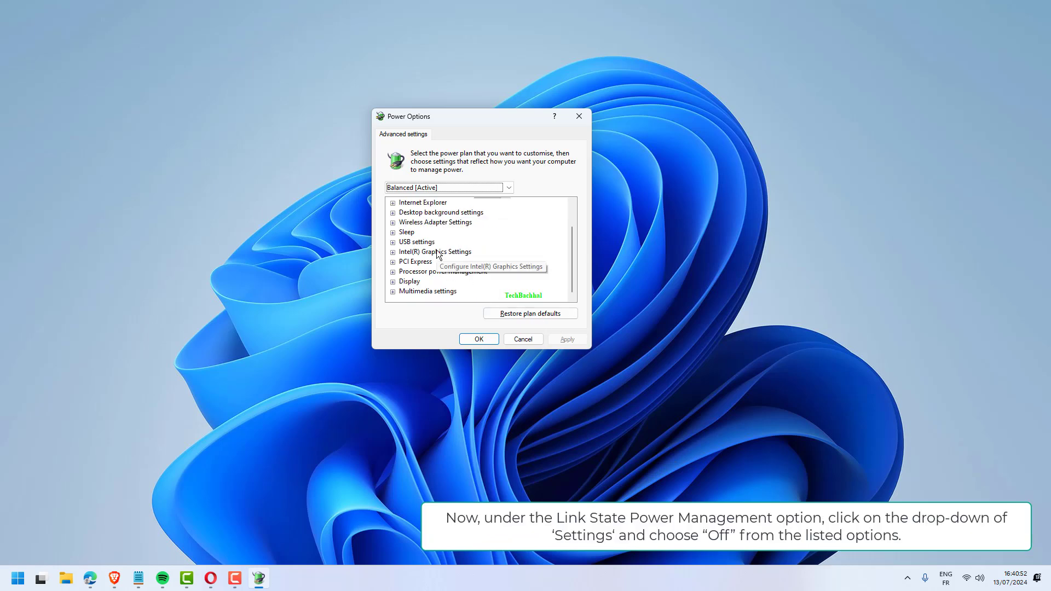
{"action": "left_click", "coordinate": [393, 262]}
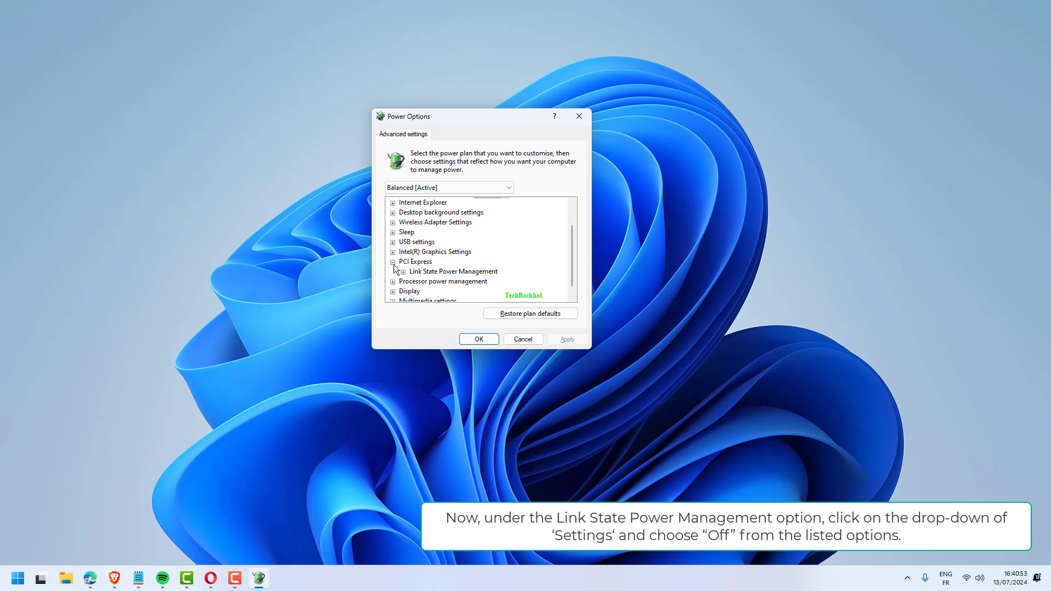
{"action": "left_click", "coordinate": [404, 272]}
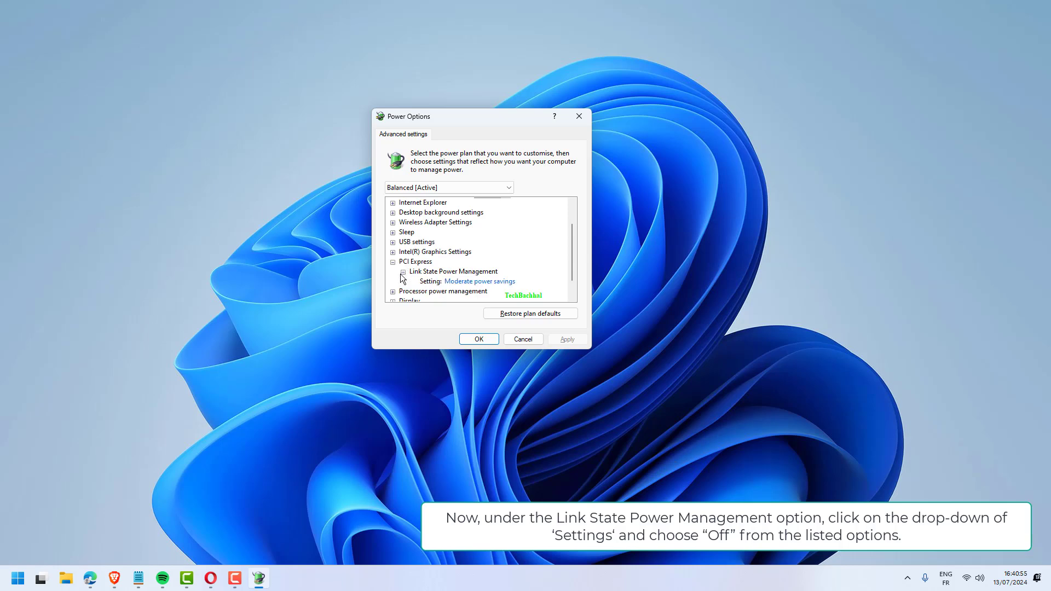
{"action": "left_click", "coordinate": [430, 273]}
{"action": "left_click", "coordinate": [432, 282]}
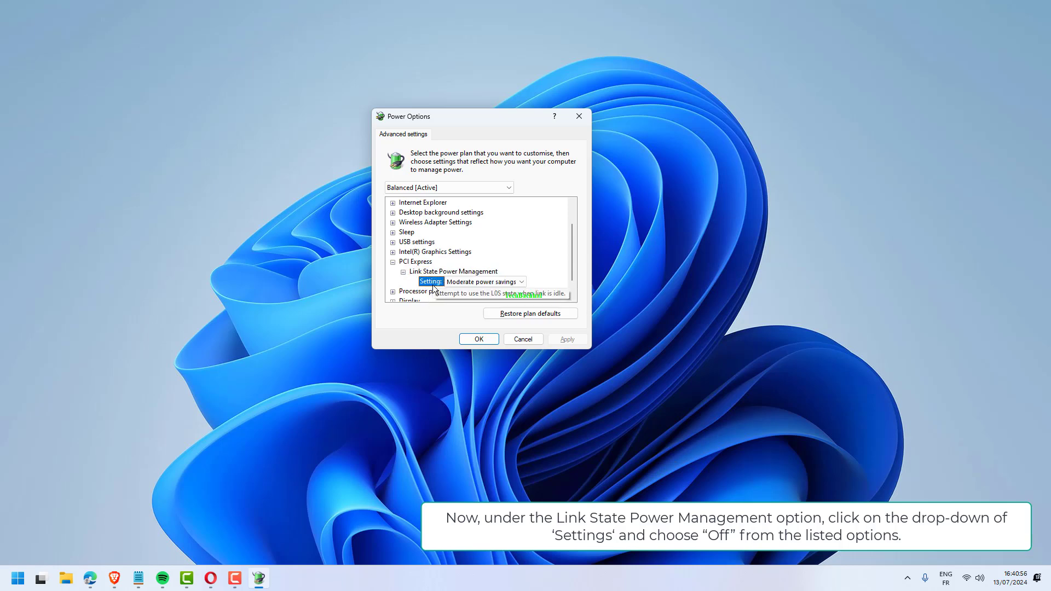
{"action": "left_click", "coordinate": [523, 281]}
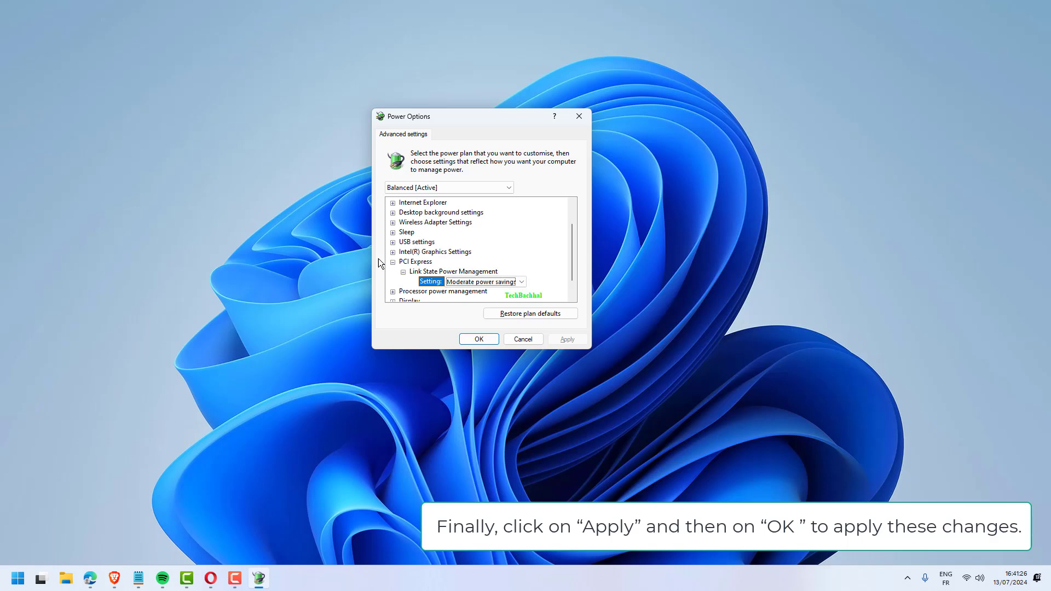
- Collapse PCI Express and keep media sharing set to Prevent idling to sleep
{"action": "left_click", "coordinate": [392, 264]}
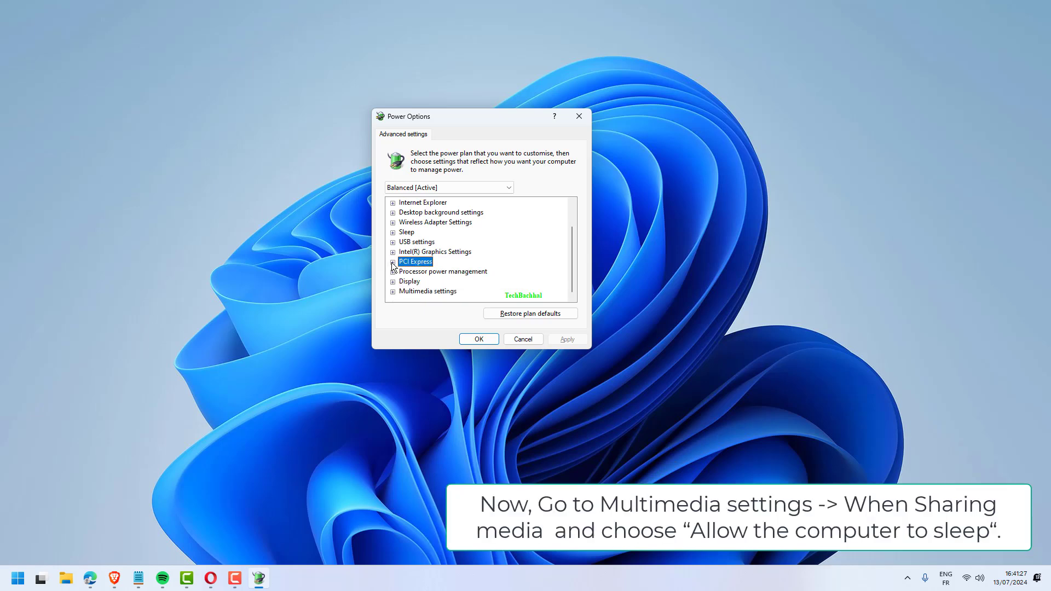
{"action": "left_click", "coordinate": [393, 292]}
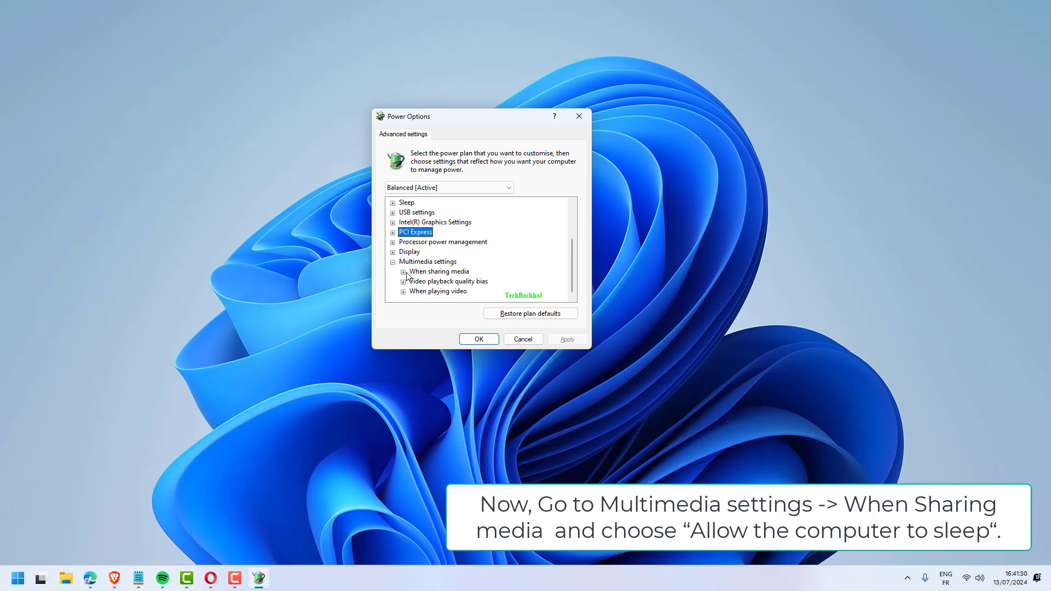
{"action": "left_click", "coordinate": [403, 272]}
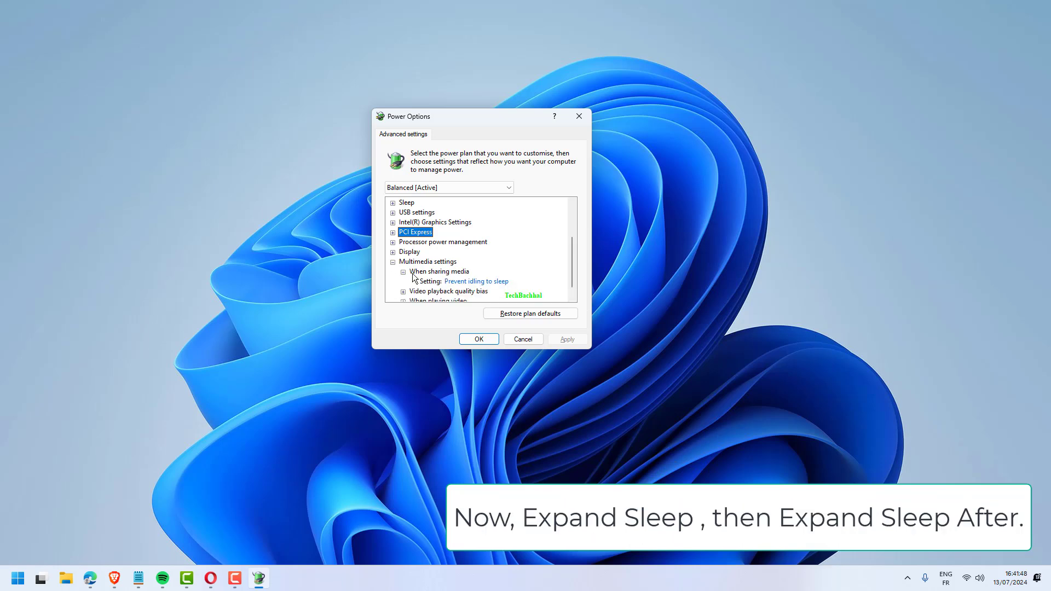
{"action": "left_click", "coordinate": [476, 292]}
{"action": "left_click", "coordinate": [478, 282]}
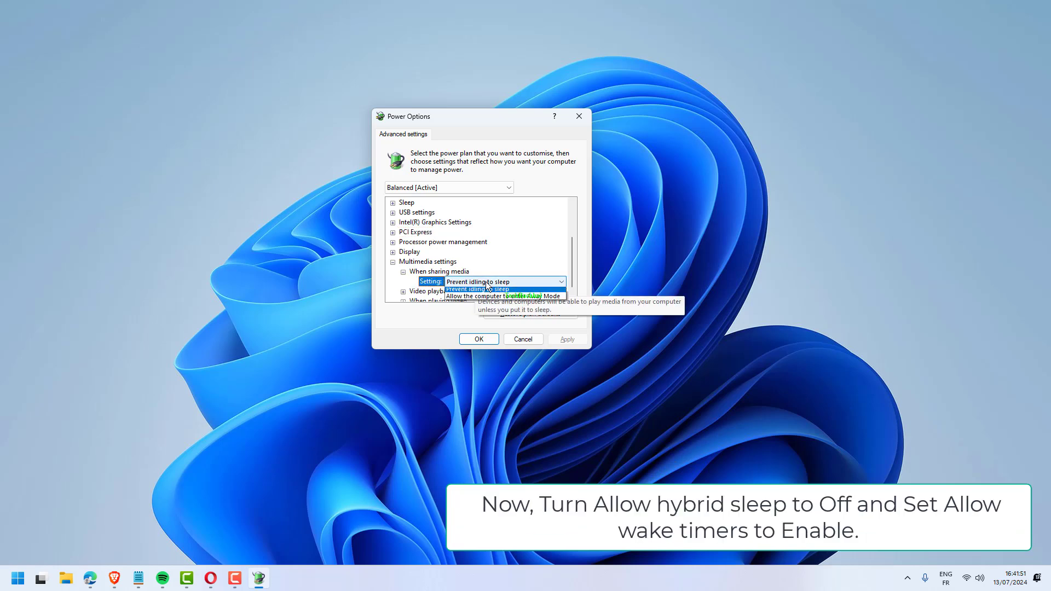
{"action": "left_click", "coordinate": [456, 299]}
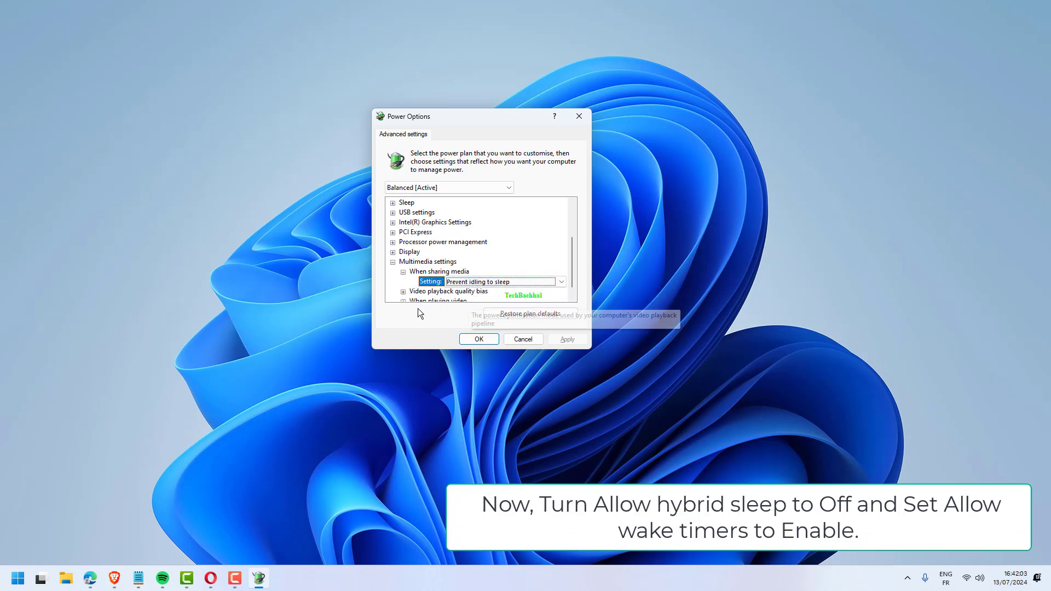
- Expand Sleep and USB settings, keeping USB selective suspend set to Enabled
{"action": "left_click", "coordinate": [405, 203]}
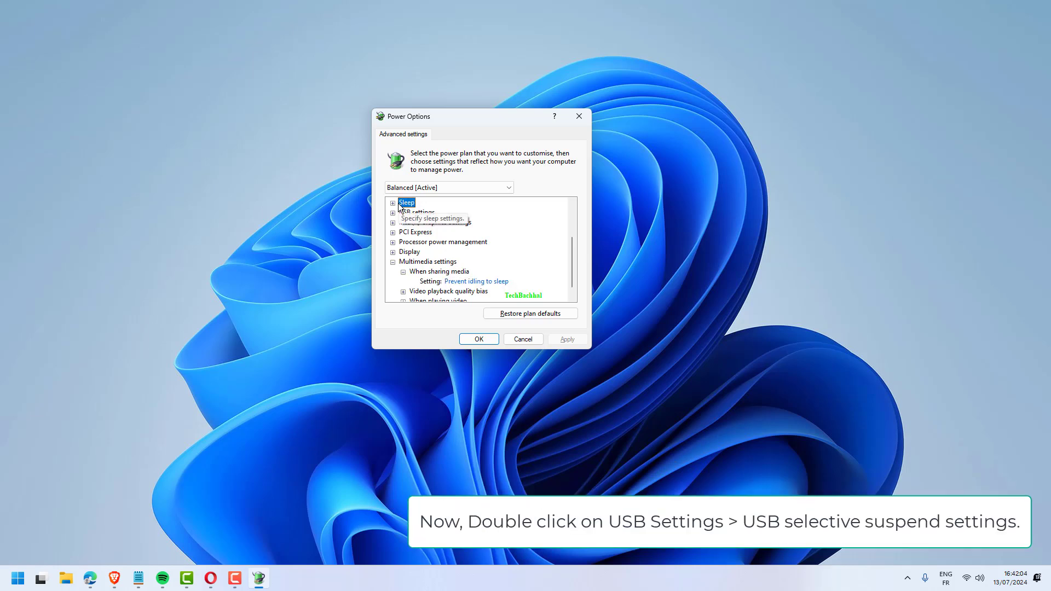
{"action": "double_click", "coordinate": [407, 203]}
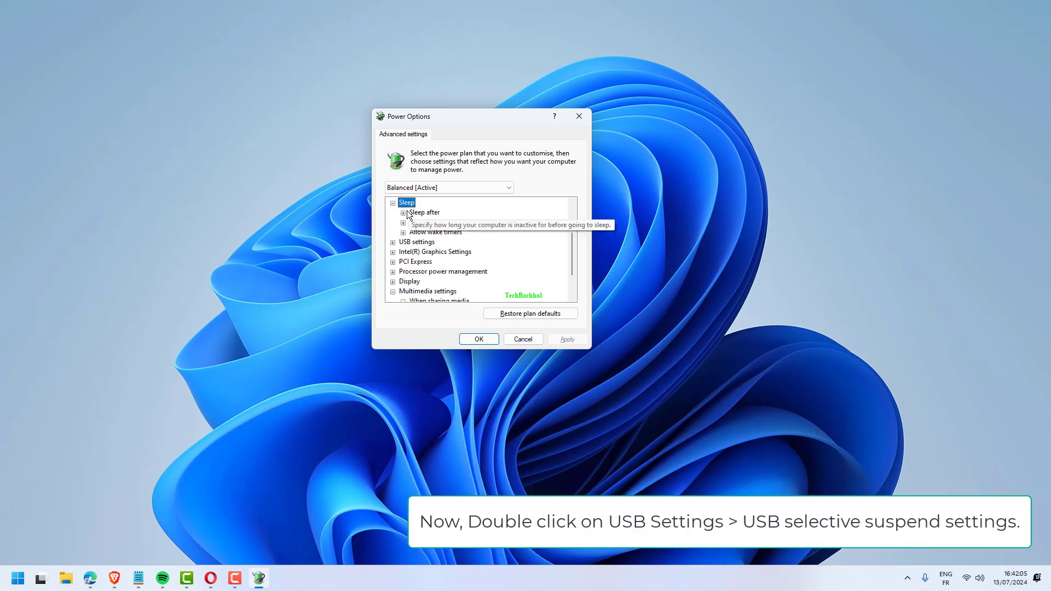
{"action": "left_click", "coordinate": [392, 242]}
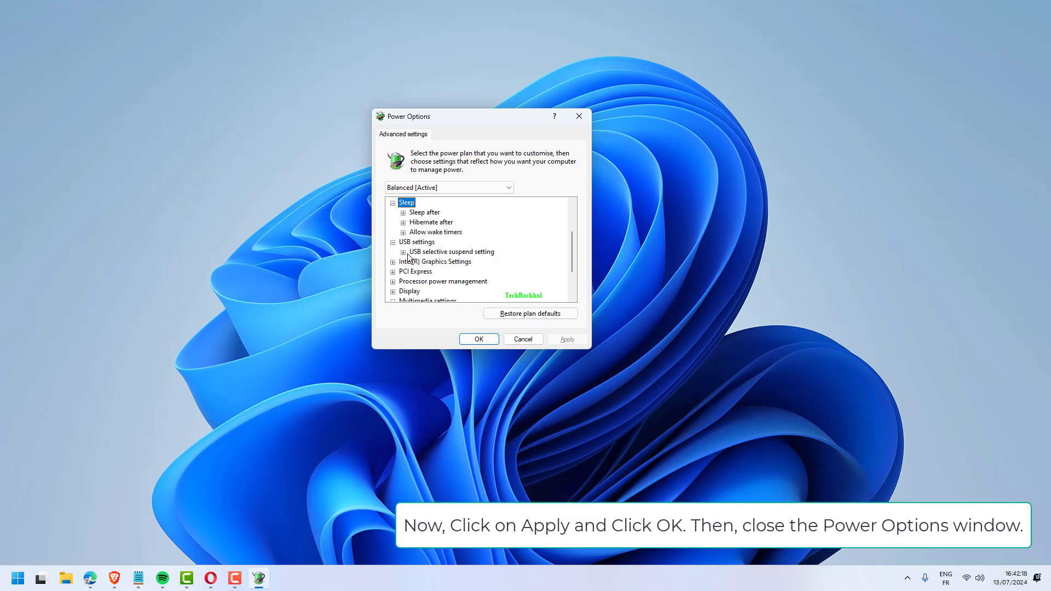
{"action": "left_click", "coordinate": [406, 254]}
{"action": "left_click", "coordinate": [457, 263]}
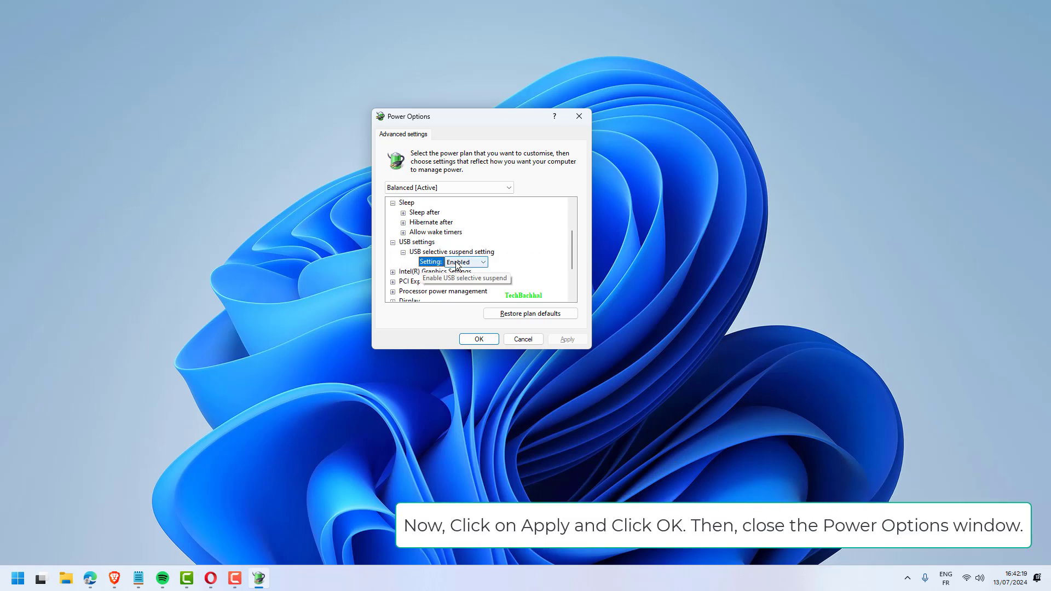
{"action": "left_click", "coordinate": [457, 263]}
{"action": "left_click", "coordinate": [456, 264]}
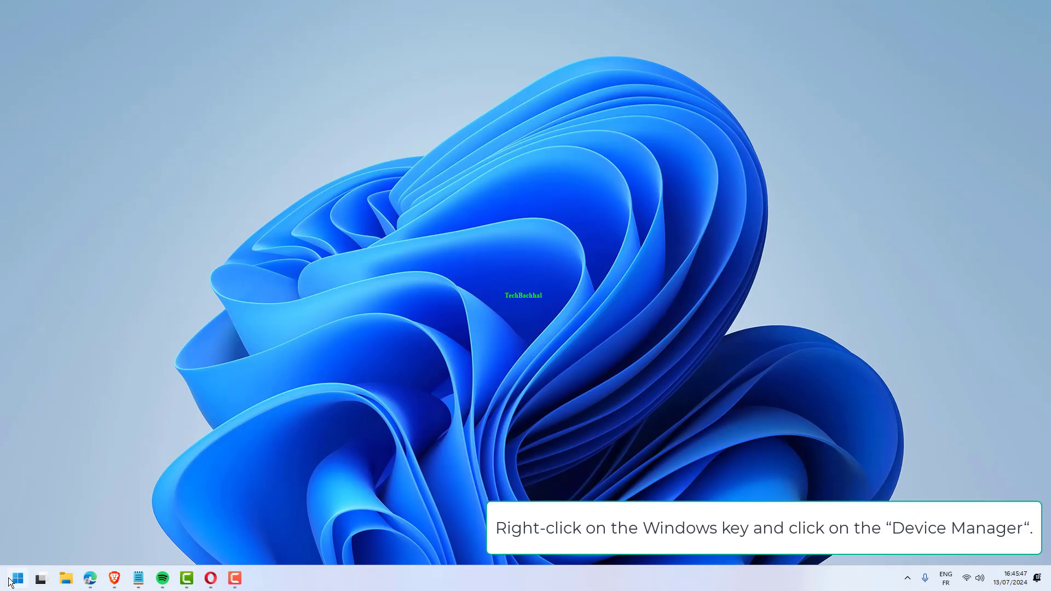
- Open Device Manager and confirm the HID Keyboard Device may wake the computer
{"action": "right_click", "coordinate": [17, 580]}
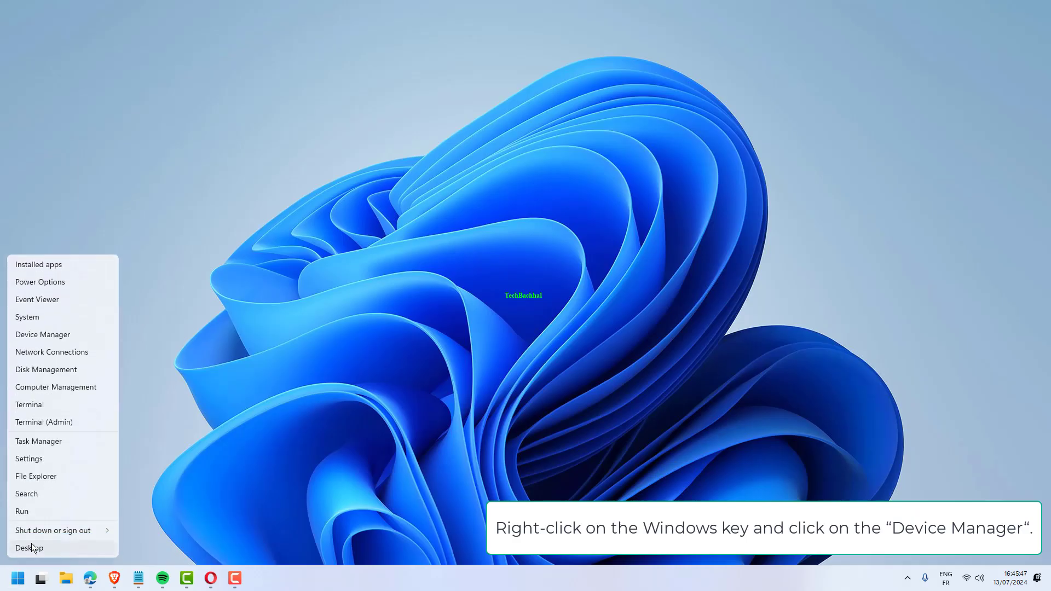
{"action": "left_click", "coordinate": [58, 341]}
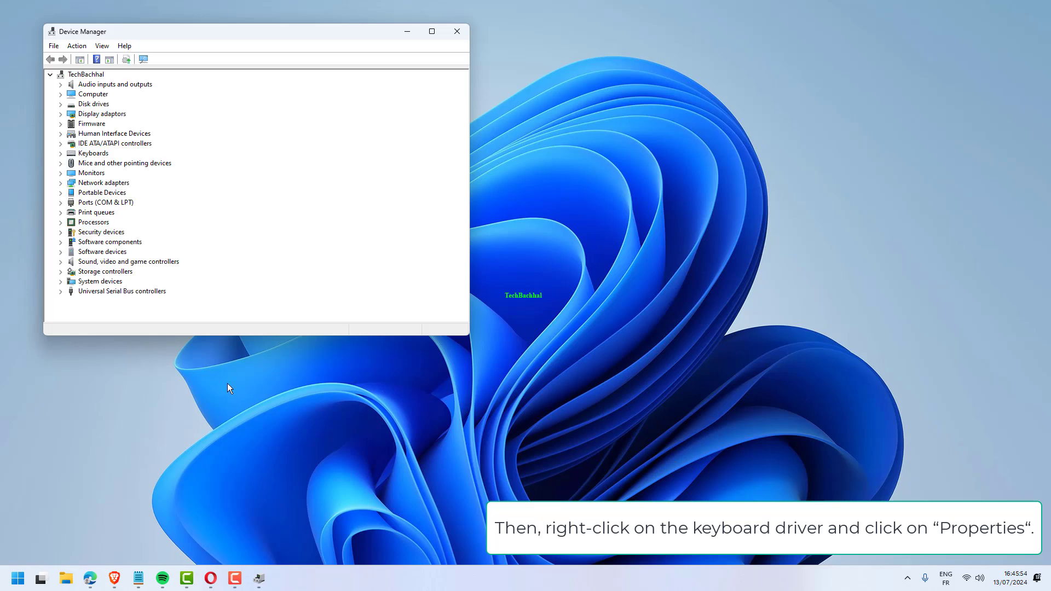
{"action": "left_click", "coordinate": [61, 153]}
{"action": "right_click", "coordinate": [95, 164]}
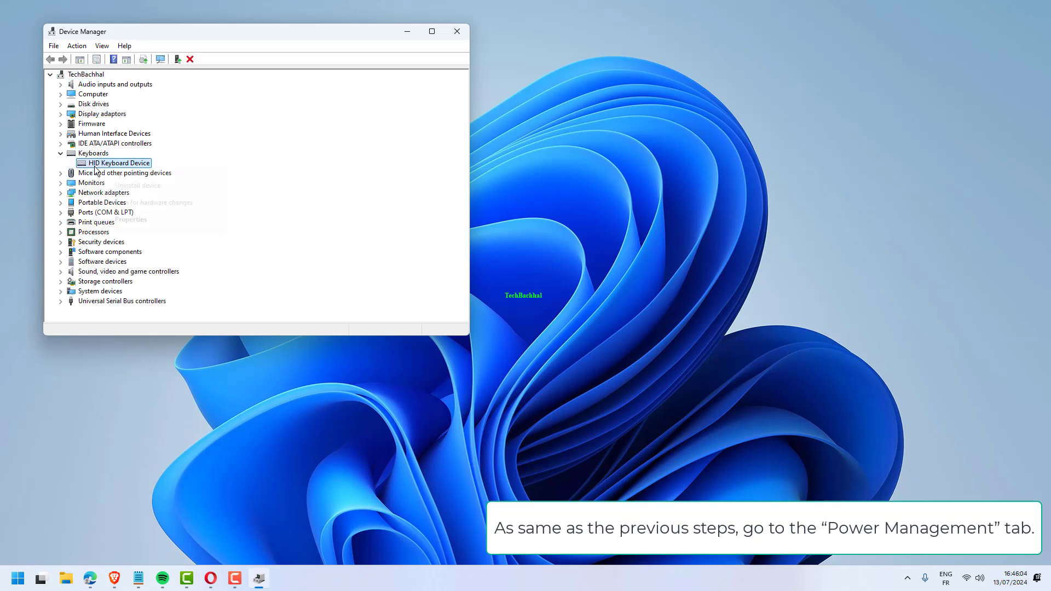
{"action": "left_click", "coordinate": [144, 220]}
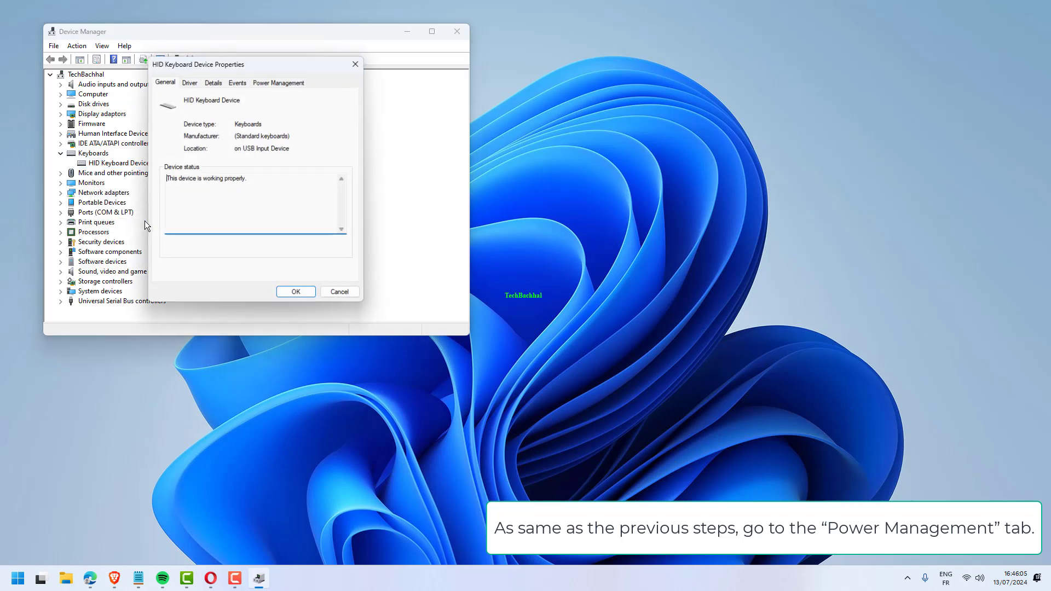
{"action": "left_click", "coordinate": [283, 81]}
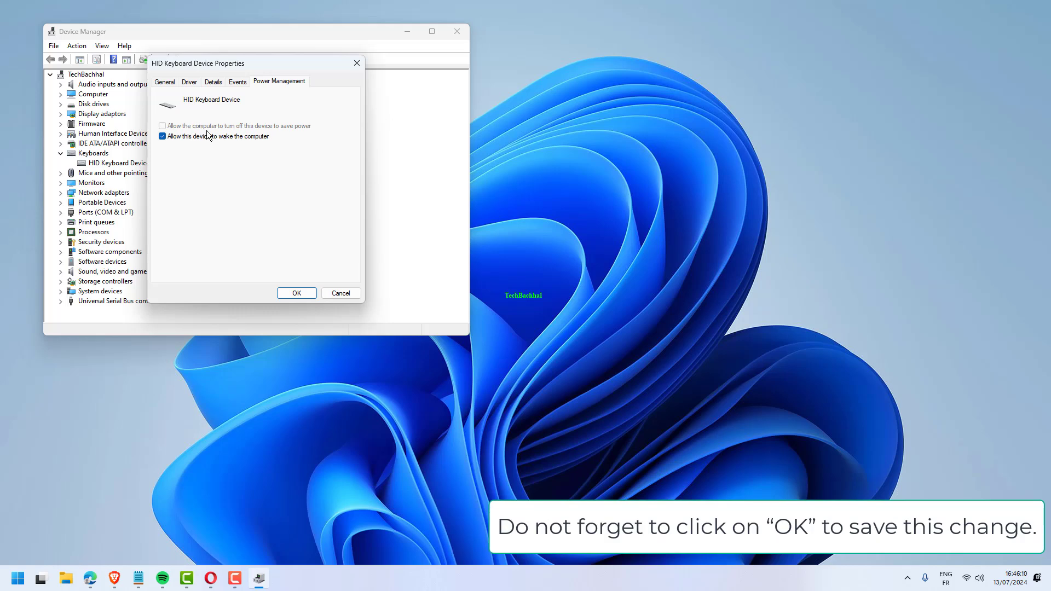
{"action": "left_click", "coordinate": [340, 293]}
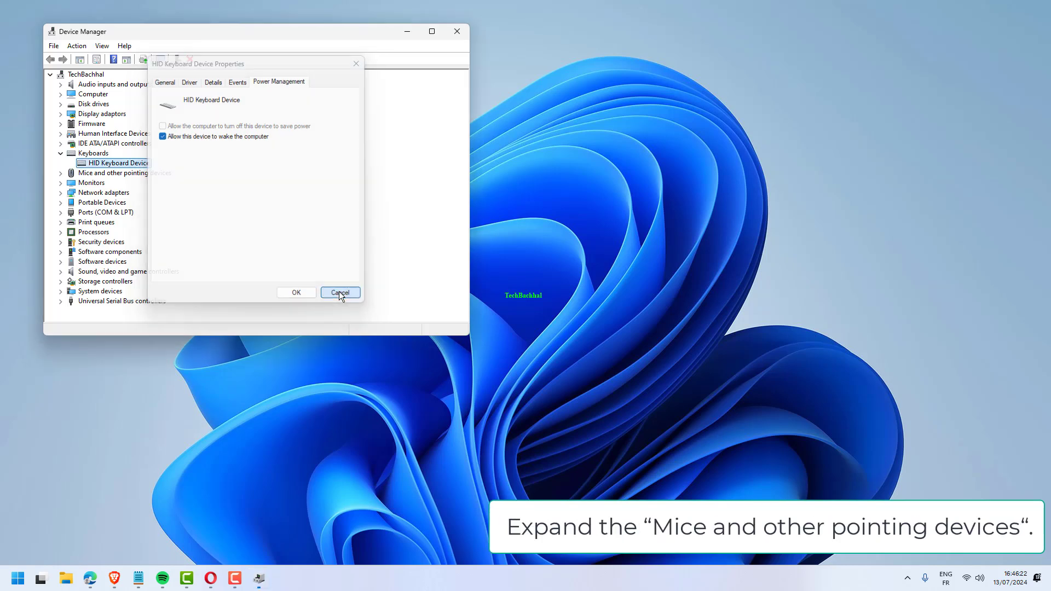
- Enable 'Allow this device to wake the computer' for the HID-compliant mouse
{"action": "left_click", "coordinate": [60, 154]}
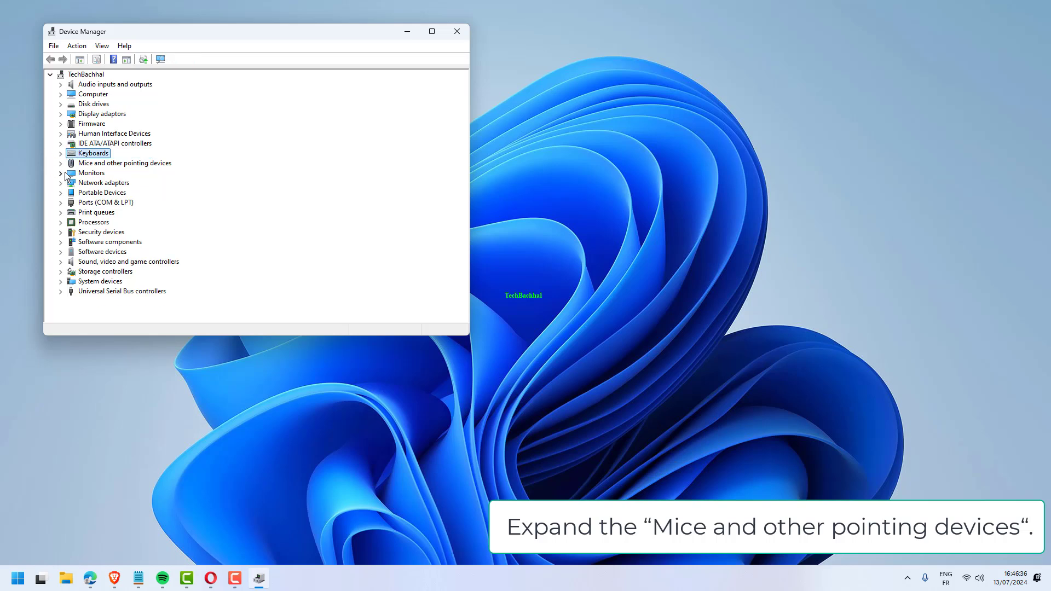
{"action": "left_click", "coordinate": [61, 163]}
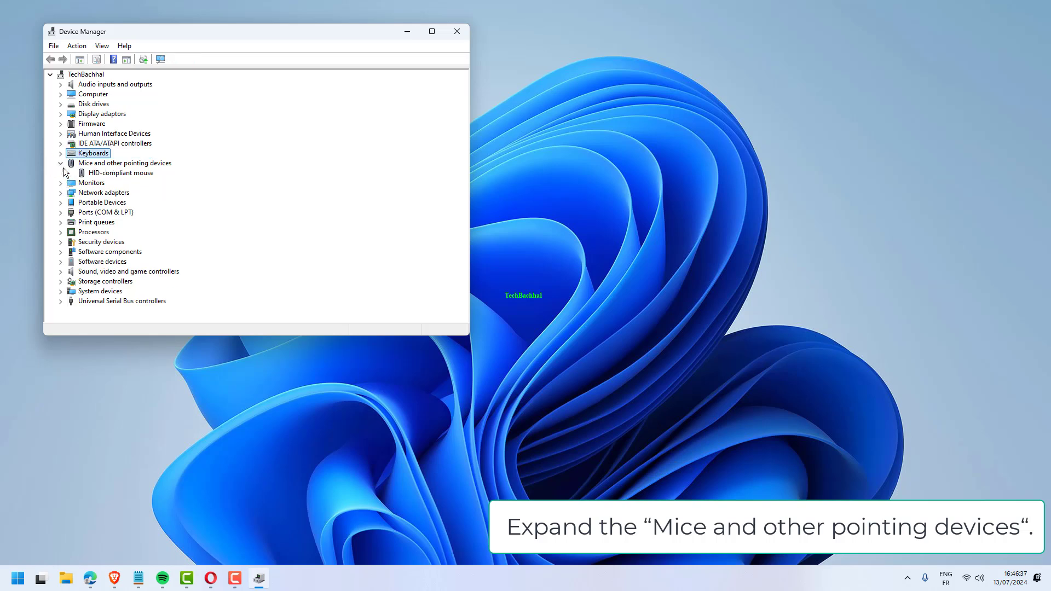
{"action": "right_click", "coordinate": [107, 173]}
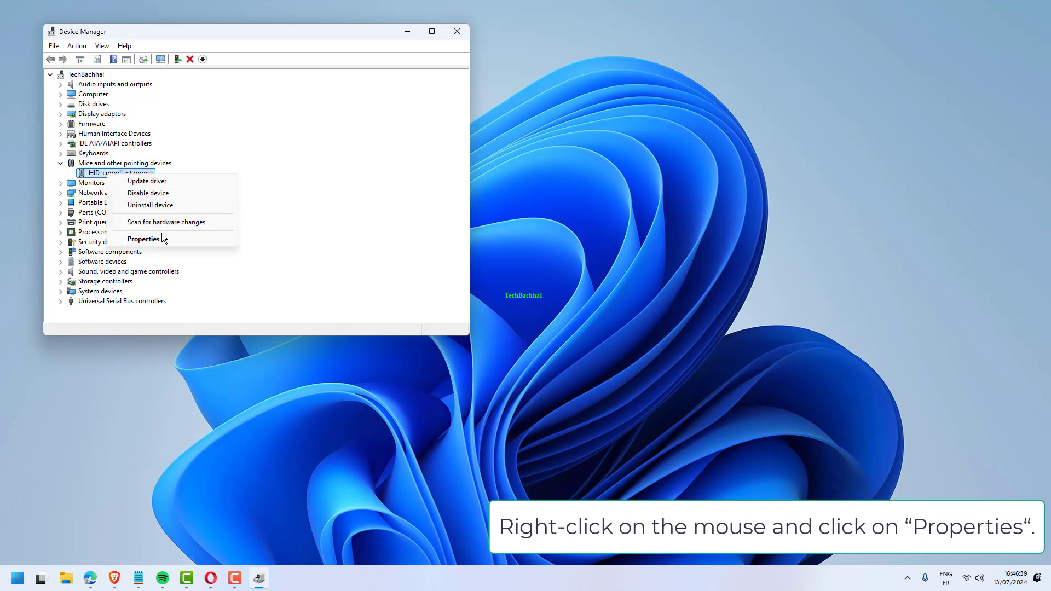
{"action": "left_click", "coordinate": [163, 236]}
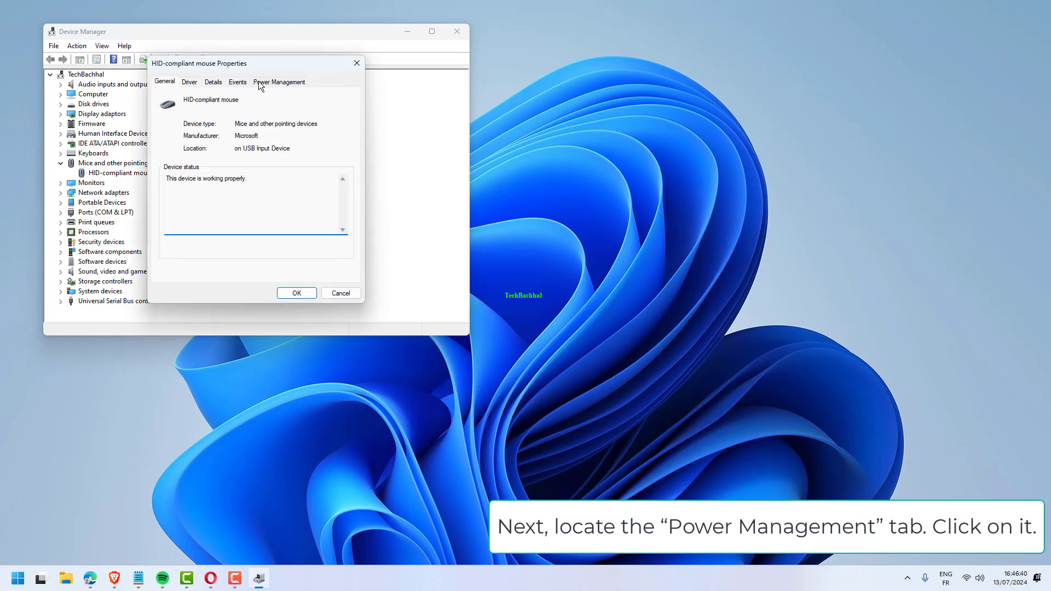
{"action": "left_click", "coordinate": [259, 81]}
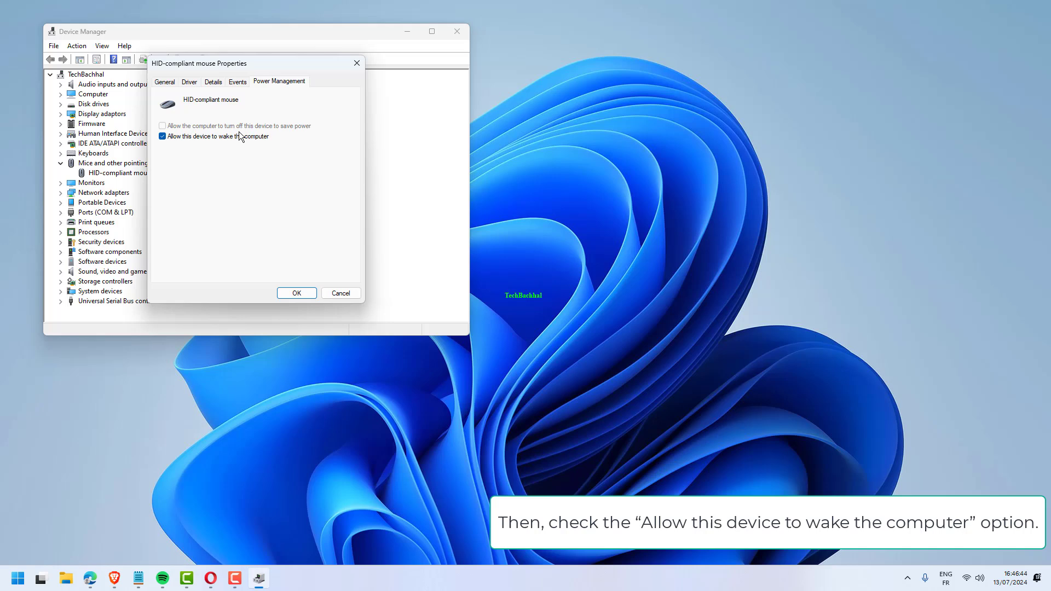
{"action": "left_click", "coordinate": [346, 294]}
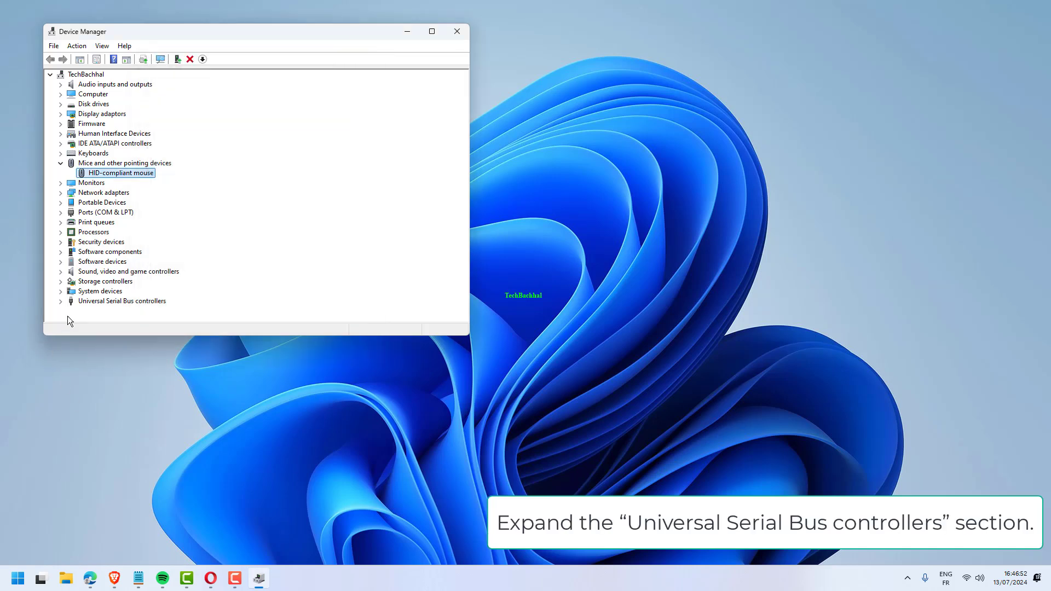
- Review the USB Root Hub (USB 3.0) power management settings, then close Device Manager
{"action": "left_click", "coordinate": [63, 301]}
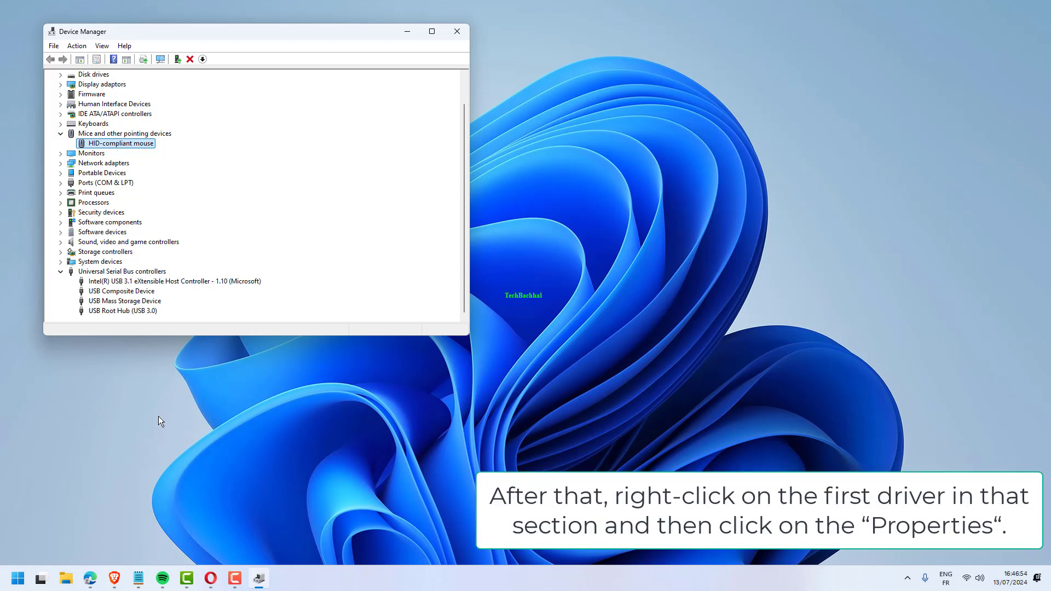
{"action": "right_click", "coordinate": [123, 312]}
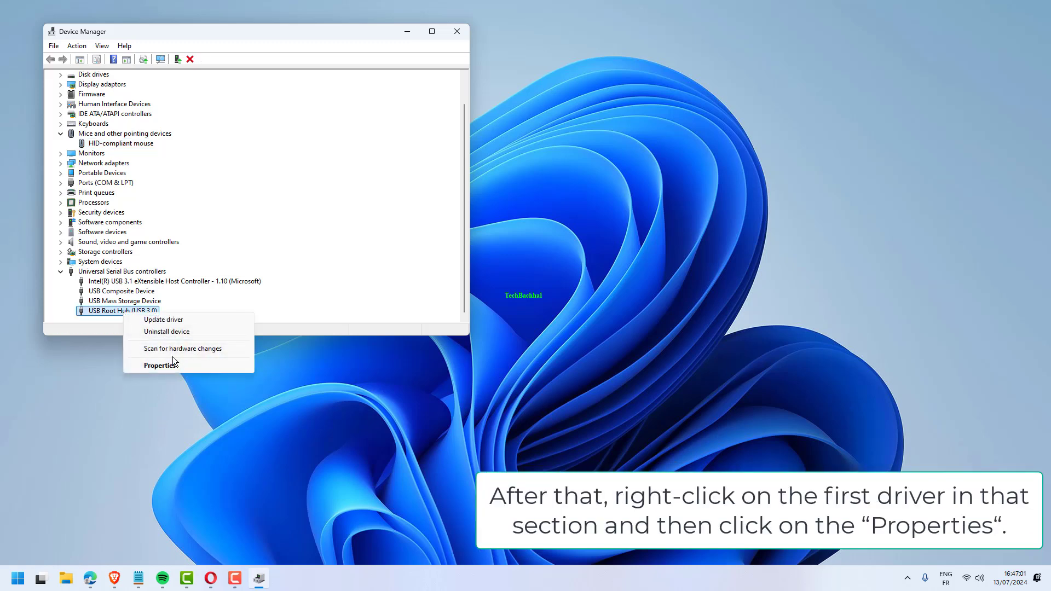
{"action": "left_click", "coordinate": [175, 366]}
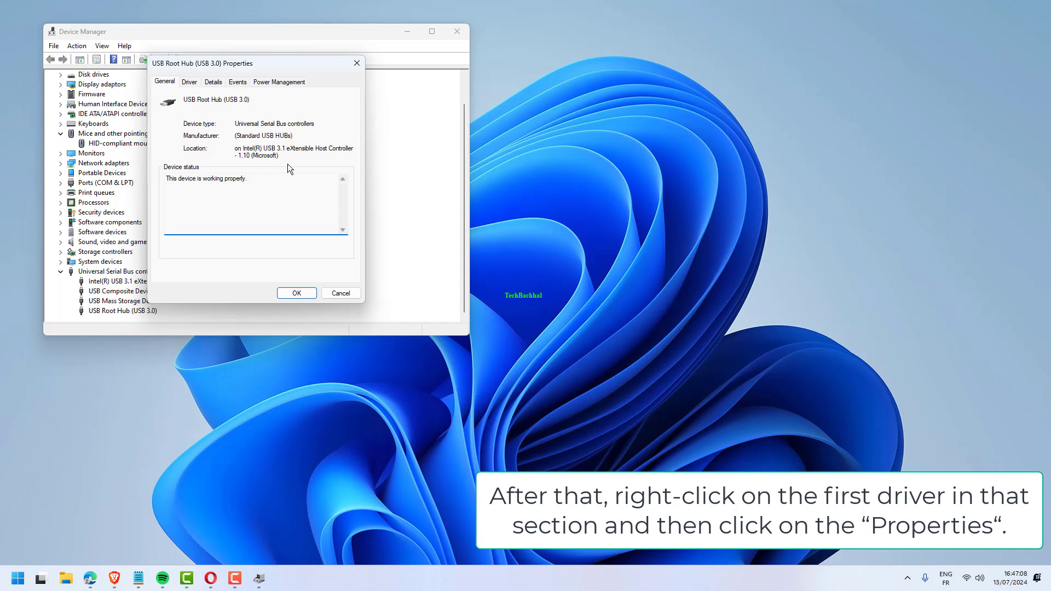
{"action": "left_click", "coordinate": [272, 85]}
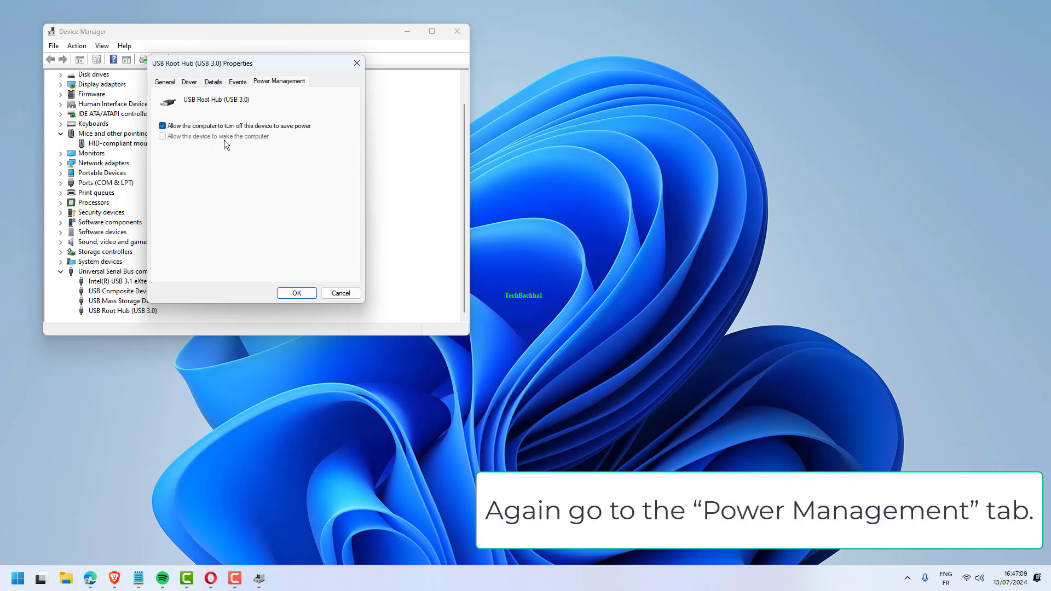
{"action": "left_click", "coordinate": [296, 294]}
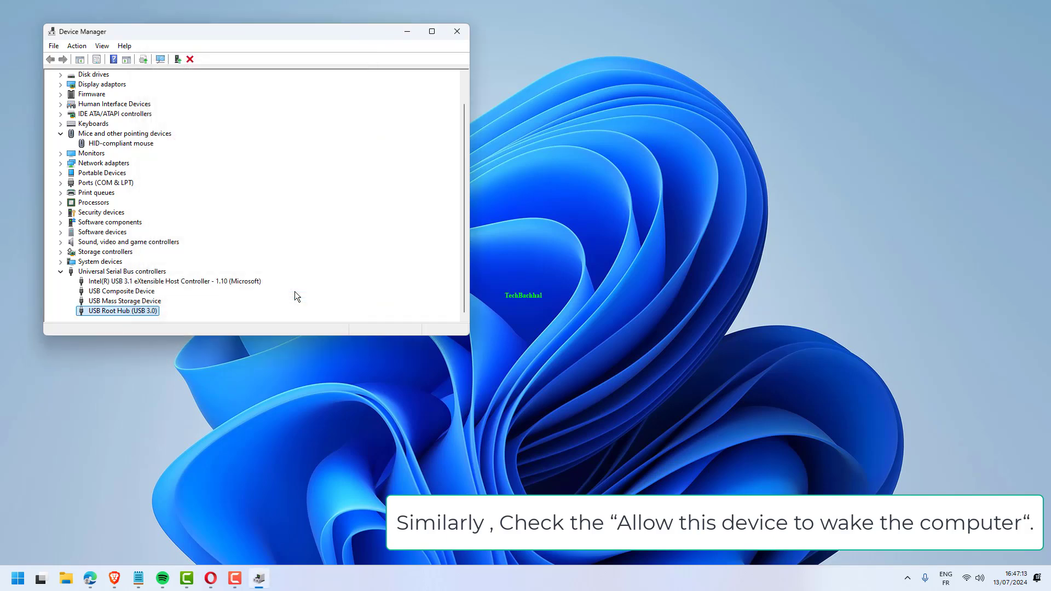
{"action": "left_click", "coordinate": [456, 31]}
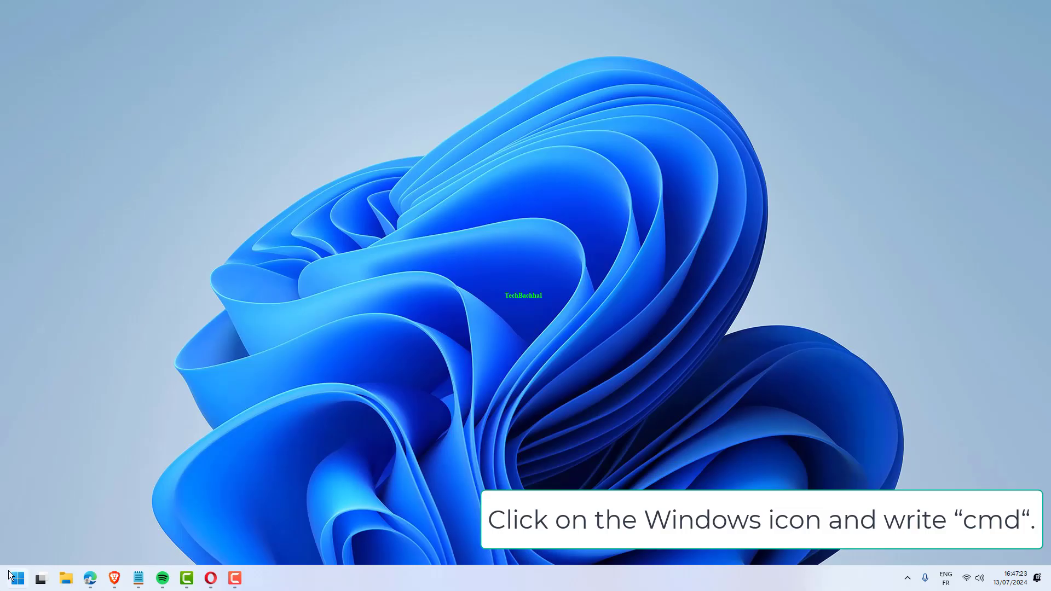
- Search 'cmd' and launch Command Prompt as administrator
{"action": "left_click", "coordinate": [22, 564]}
{"action": "type", "text": "cmd"}
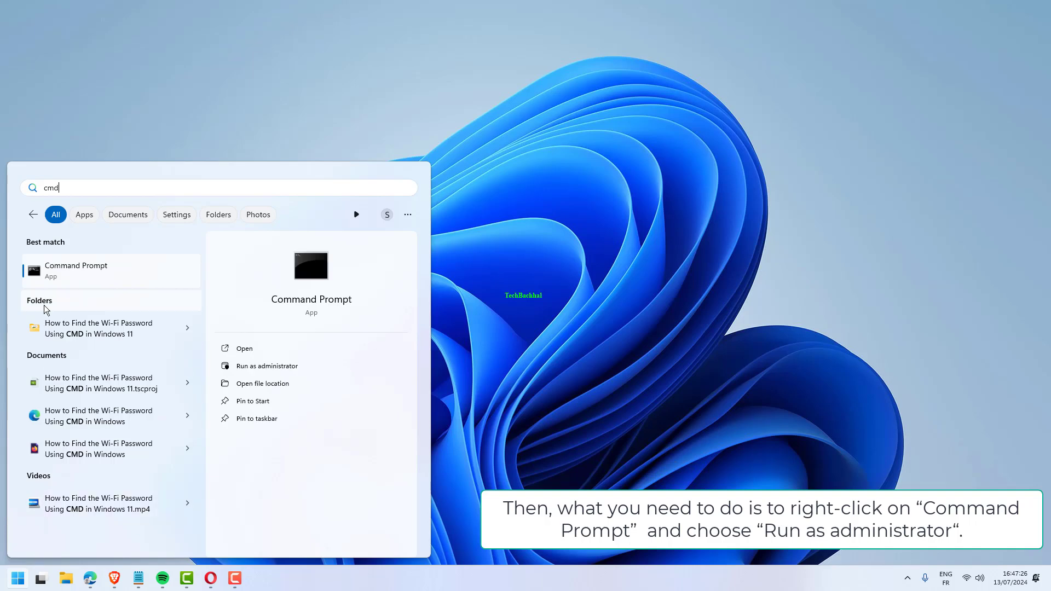
{"action": "right_click", "coordinate": [89, 281]}
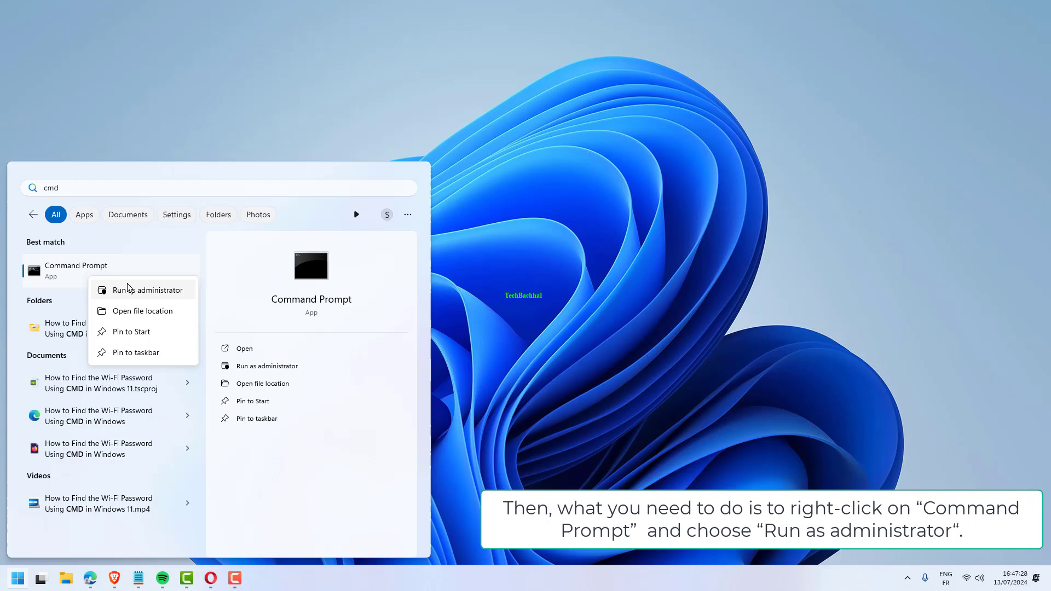
{"action": "left_click", "coordinate": [129, 286]}
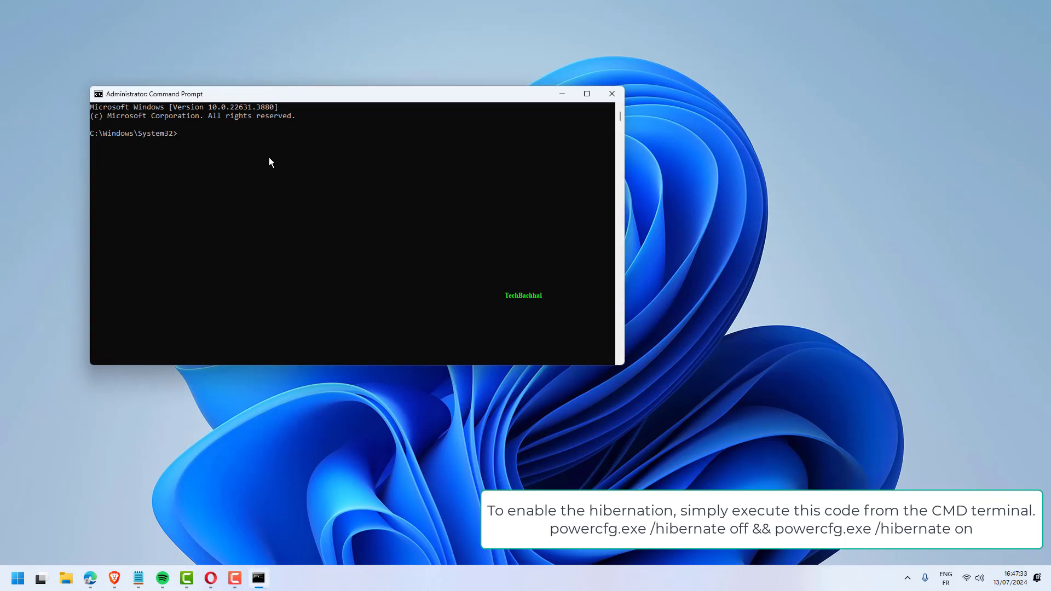
- Run 'powercfg.exe /hibernate off && powercfg.exe /hibernate on' and close Command Prompt
{"action": "type", "text": "powercfg.exe /hibernate off && powercfg.exe /hibernate on"}
{"action": "key", "text": "Return"}
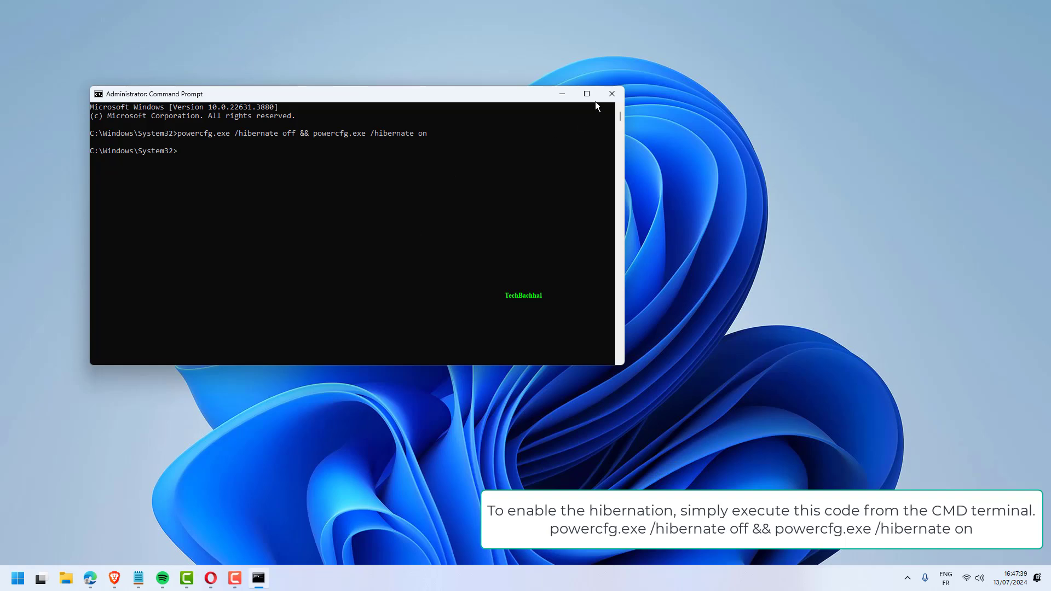
{"action": "left_click", "coordinate": [612, 98]}
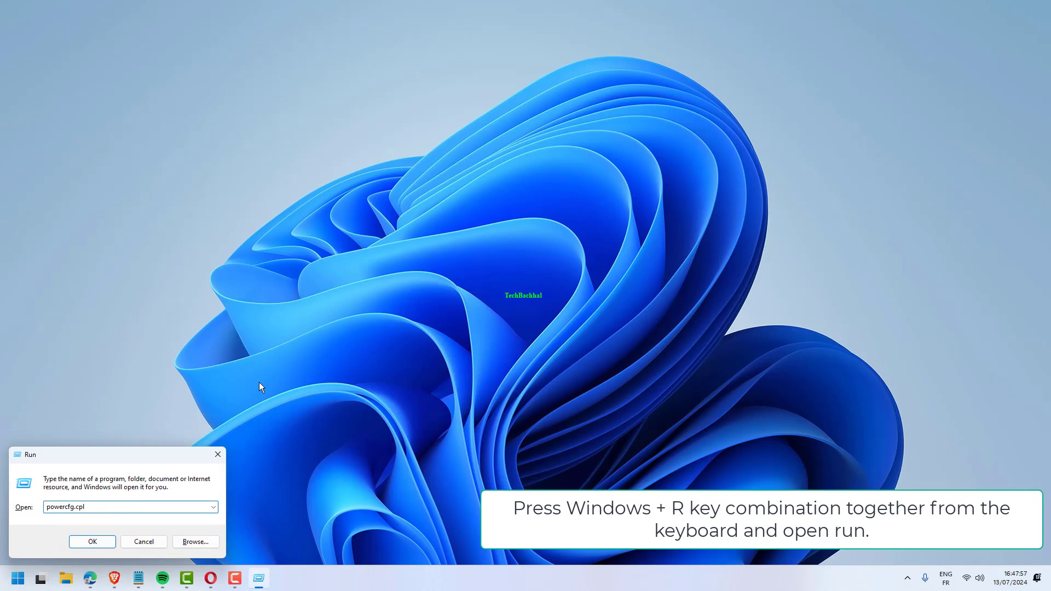
- Open the power button settings and unlock the shut-down options, leaving fast start-up off
{"action": "key", "text": "Return"}
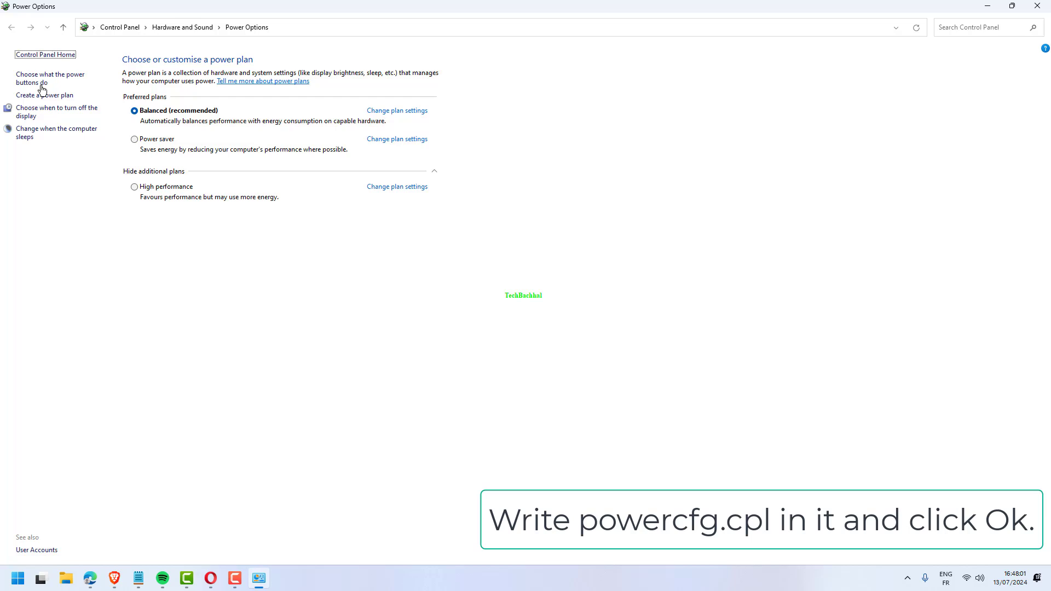
{"action": "left_click", "coordinate": [39, 86]}
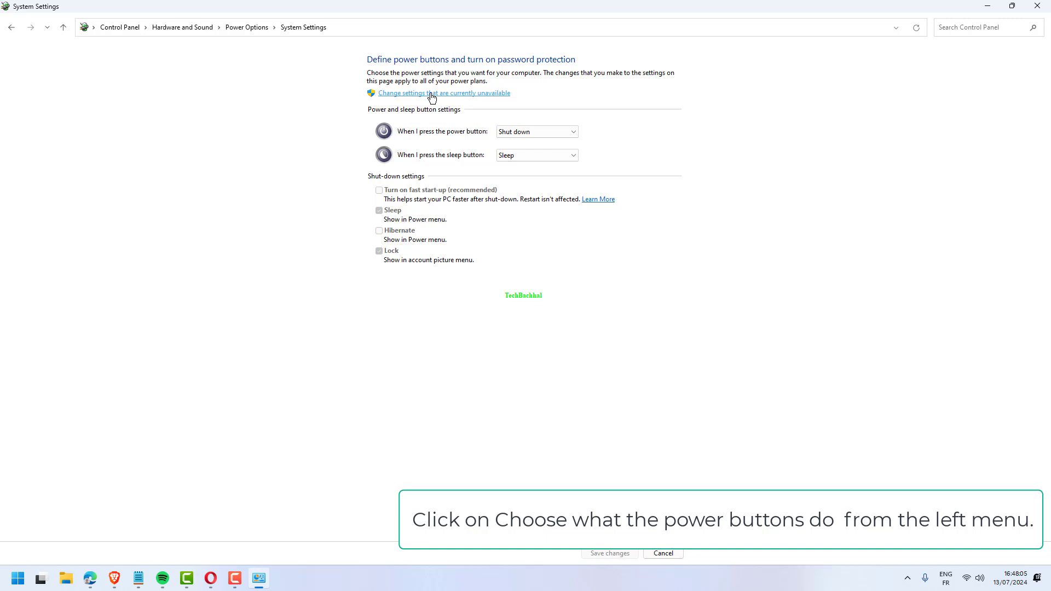
{"action": "left_click", "coordinate": [432, 94]}
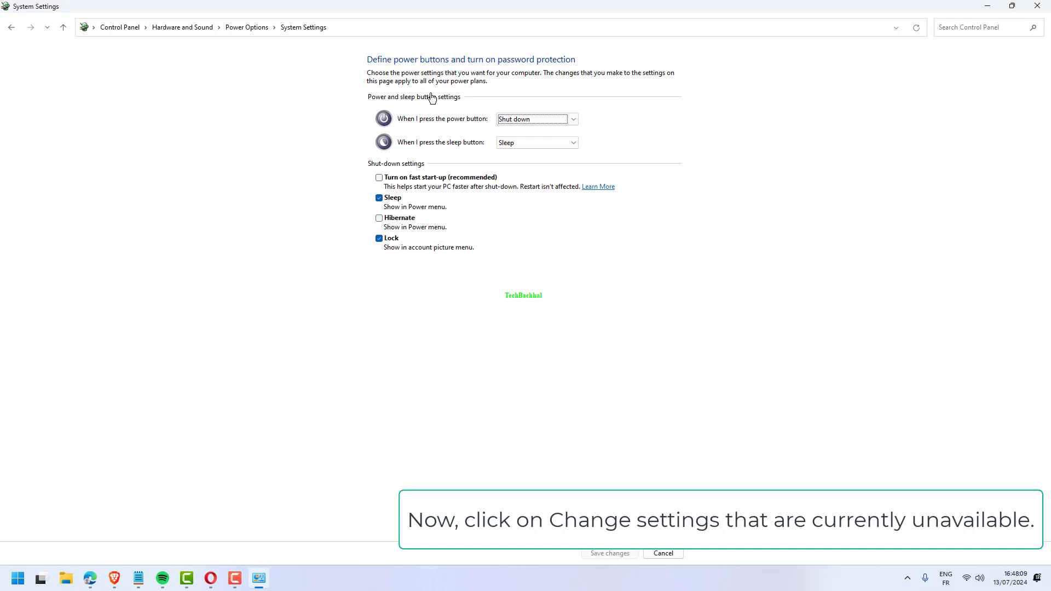